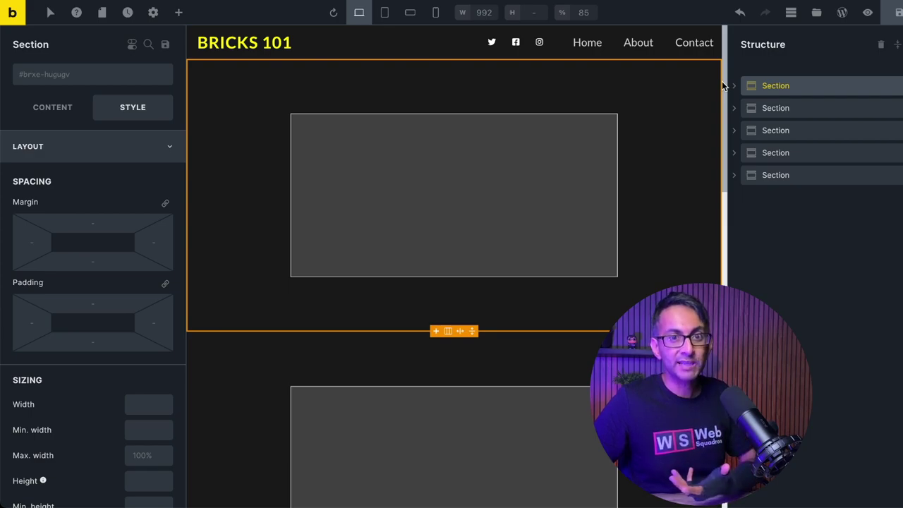
Open the BRICKS 101 header template for editing and expand the Header section of its template settings.
scroll(722, 81, down, 5)
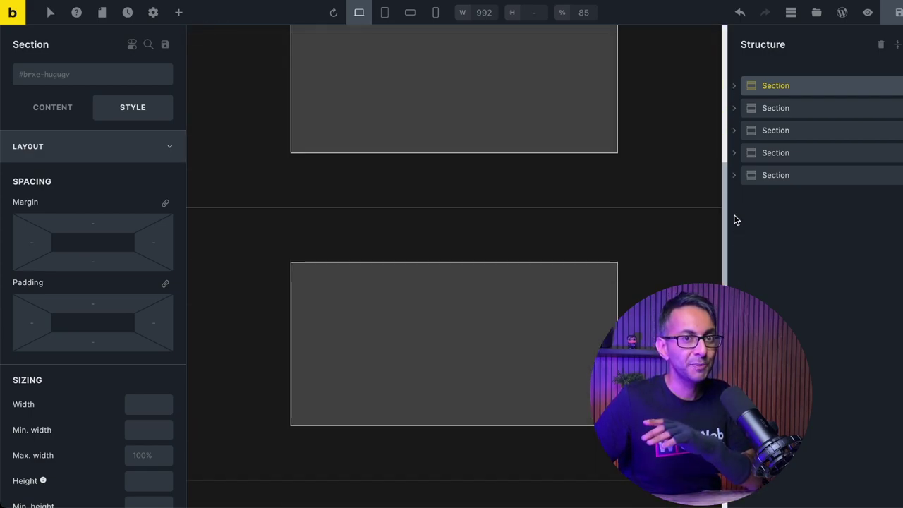
scroll(733, 214, up, 3)
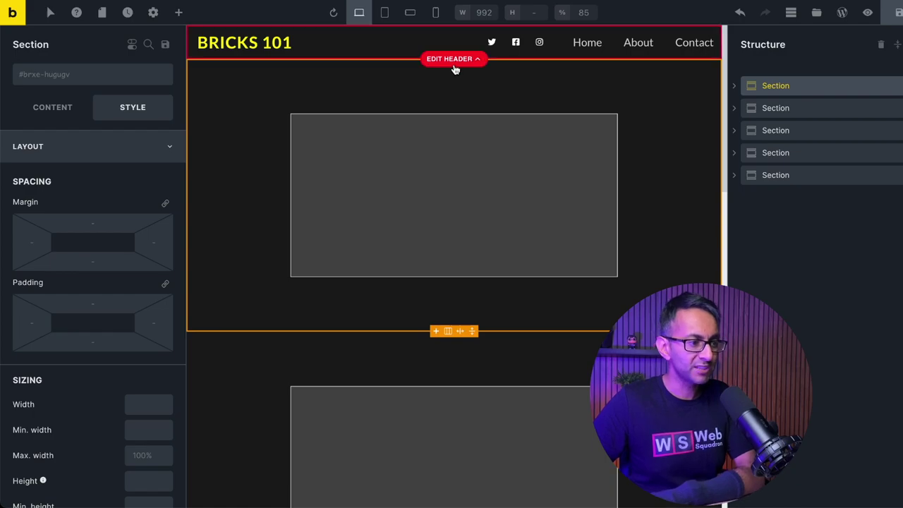
click(454, 62)
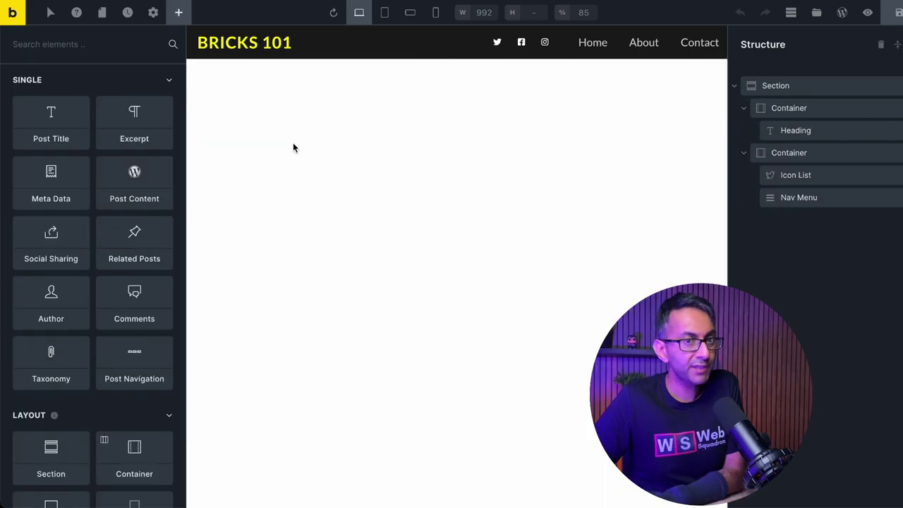
click(155, 14)
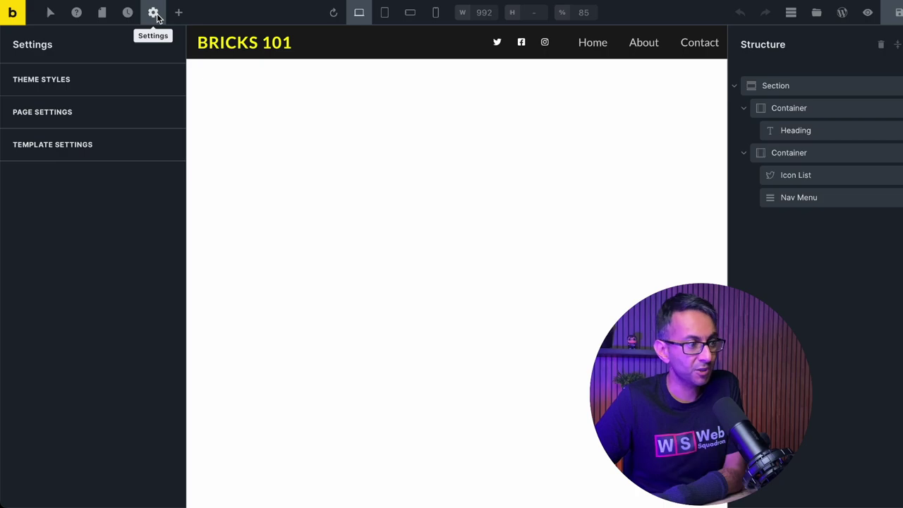
click(129, 144)
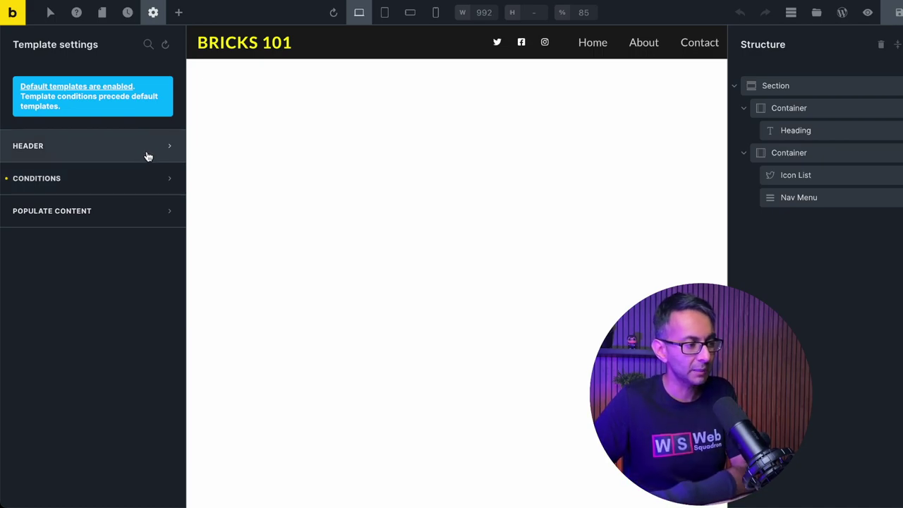
click(150, 148)
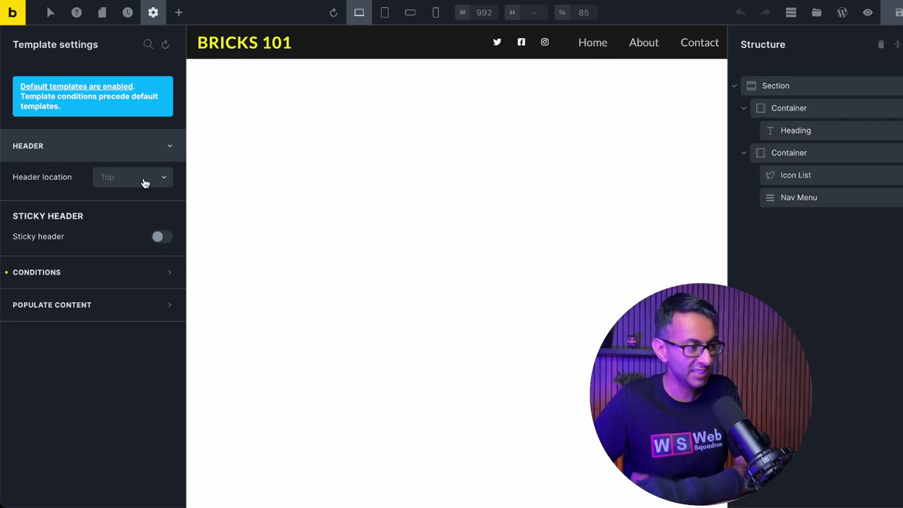
Try the Right header location, and reset the location to its default.
click(144, 182)
click(141, 199)
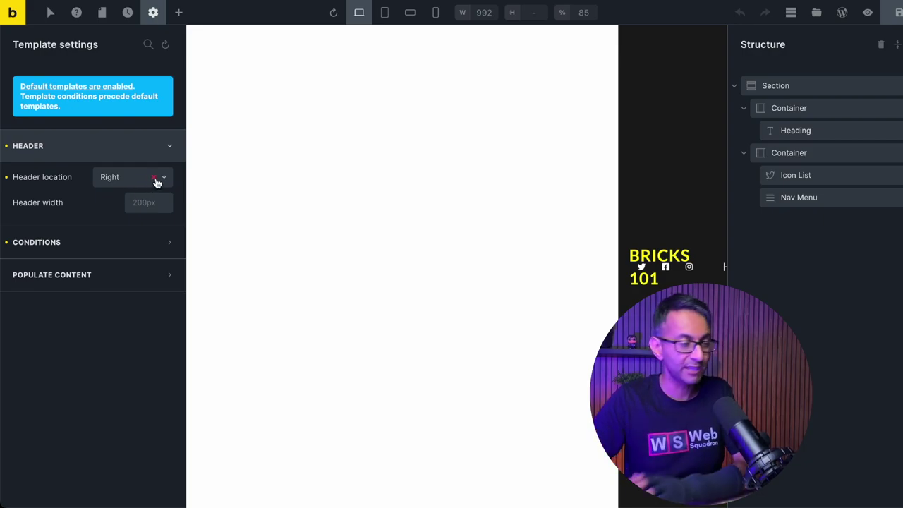
click(155, 179)
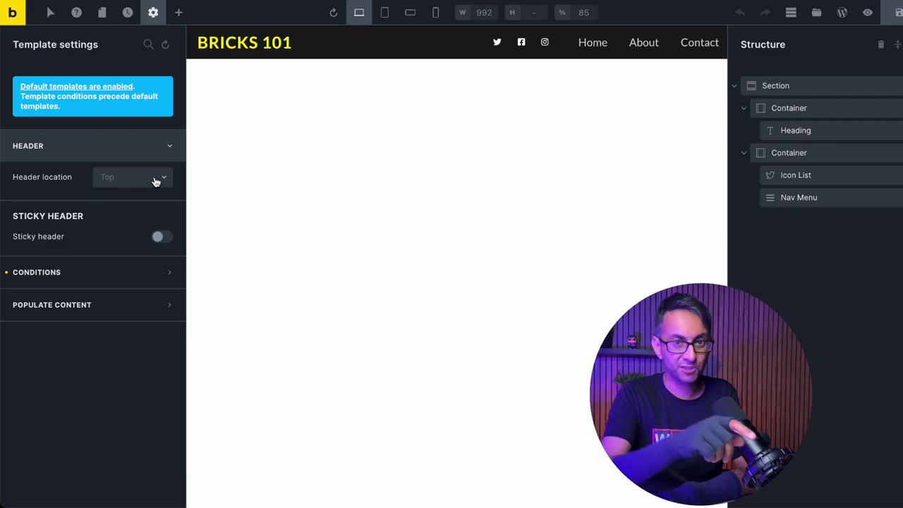
Enable Sticky header and Sticky on scroll for the header, and check how the live page scrolls.
click(162, 237)
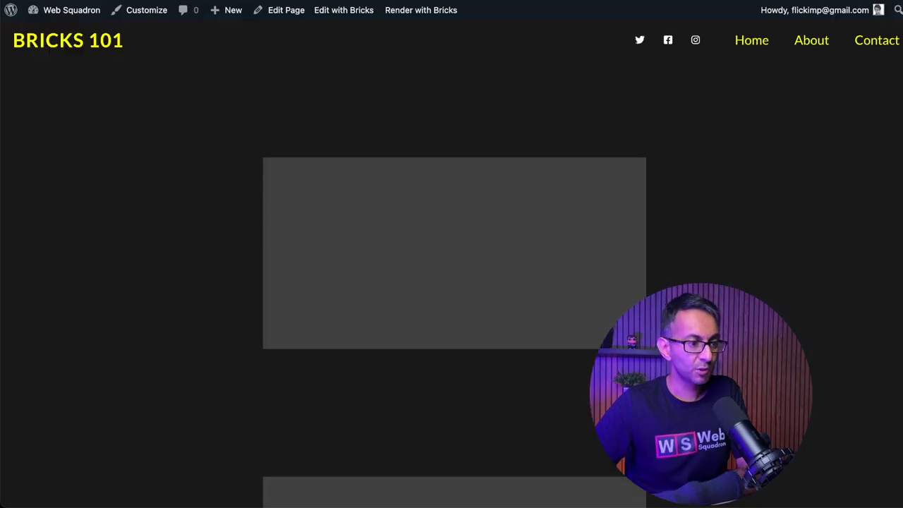
scroll(451, 282, down, 10)
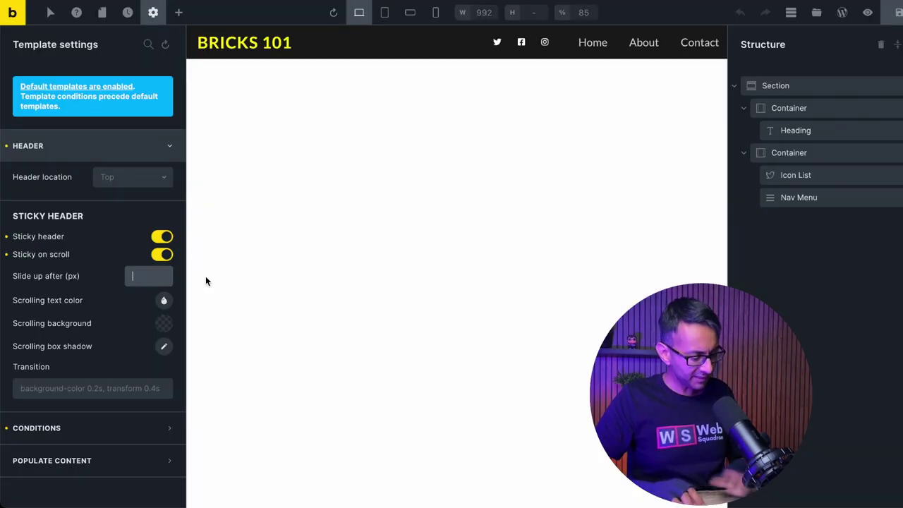
Set the sticky header to slide up after 500 px, save the template, and test scrolling on the live page.
text(500)
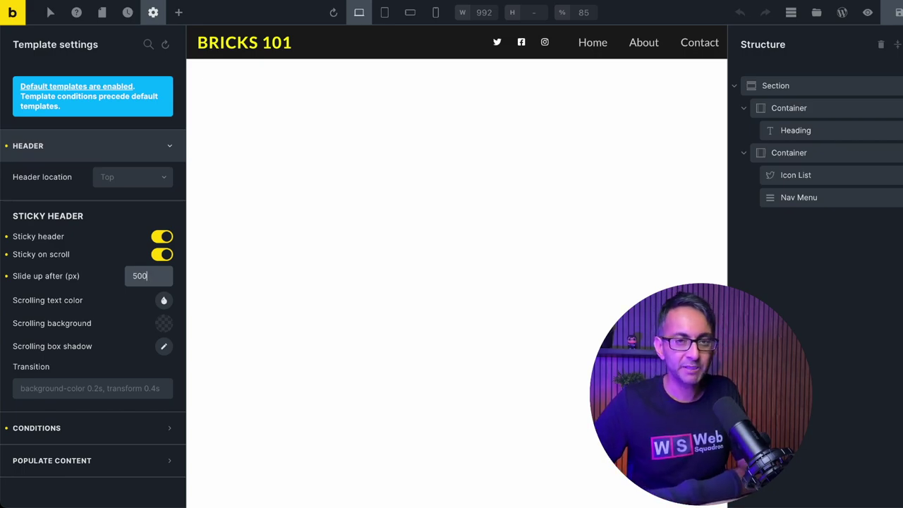
click(898, 14)
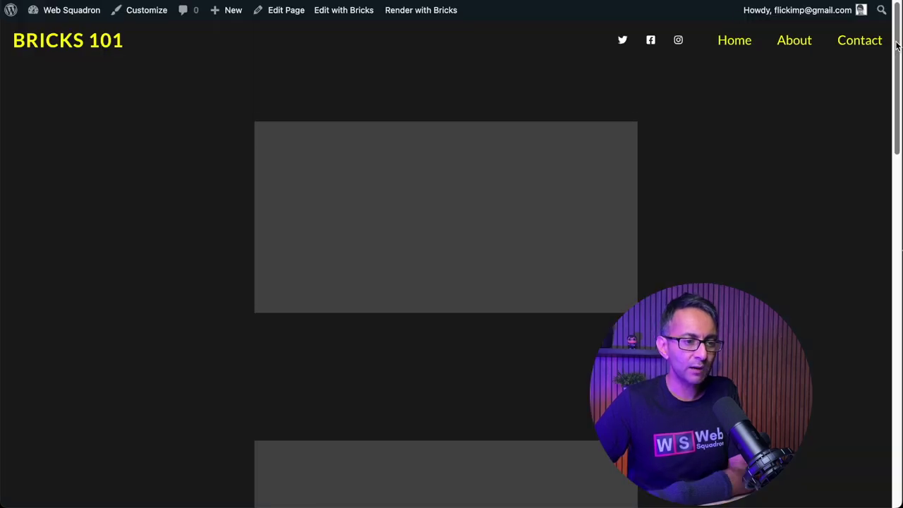
drag(898, 48, 900, 174)
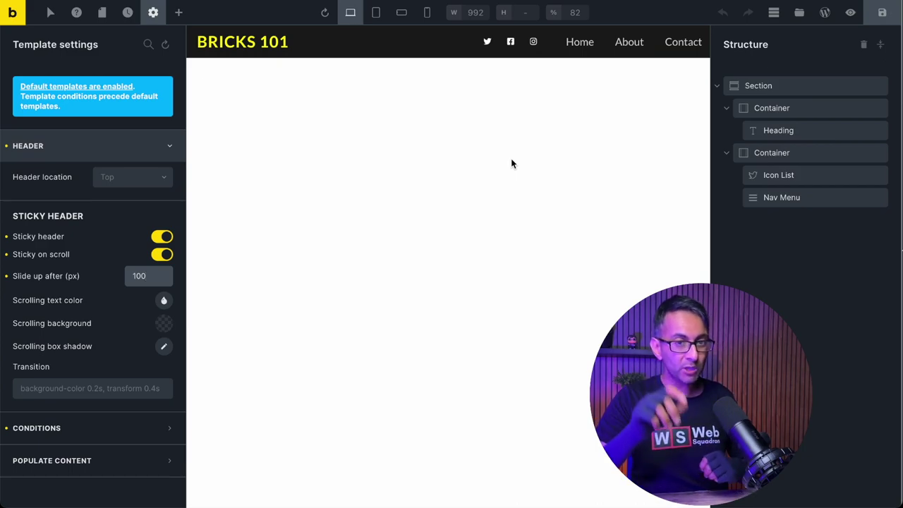
Set the scrolling text color to red #ff0050, save the template, and check the menu links while scrolling the live page.
click(164, 302)
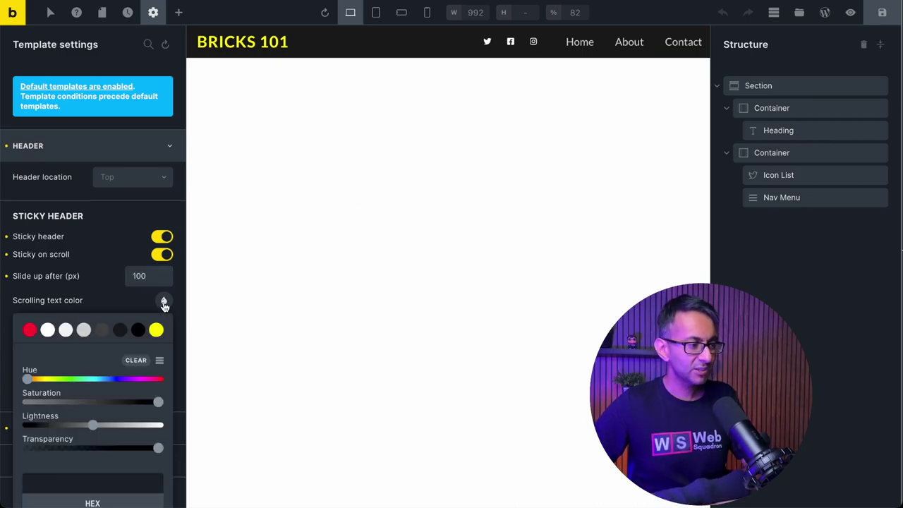
click(30, 330)
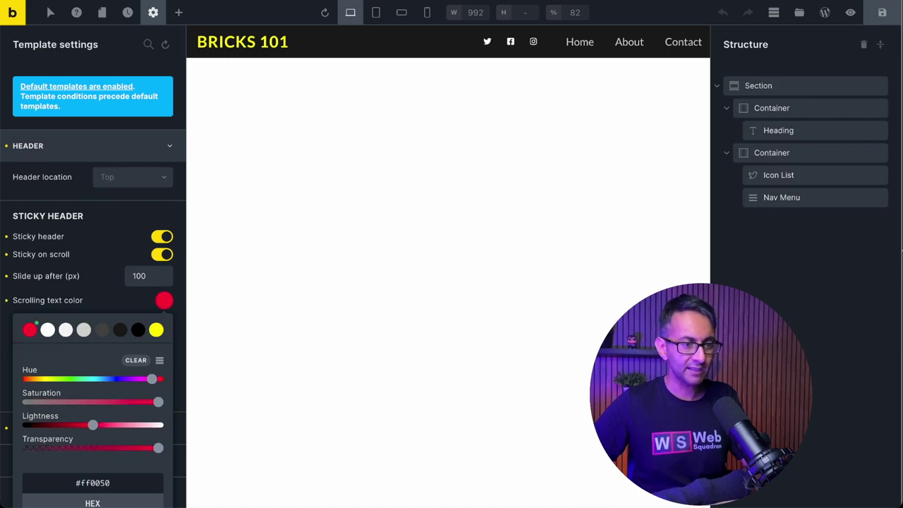
click(881, 12)
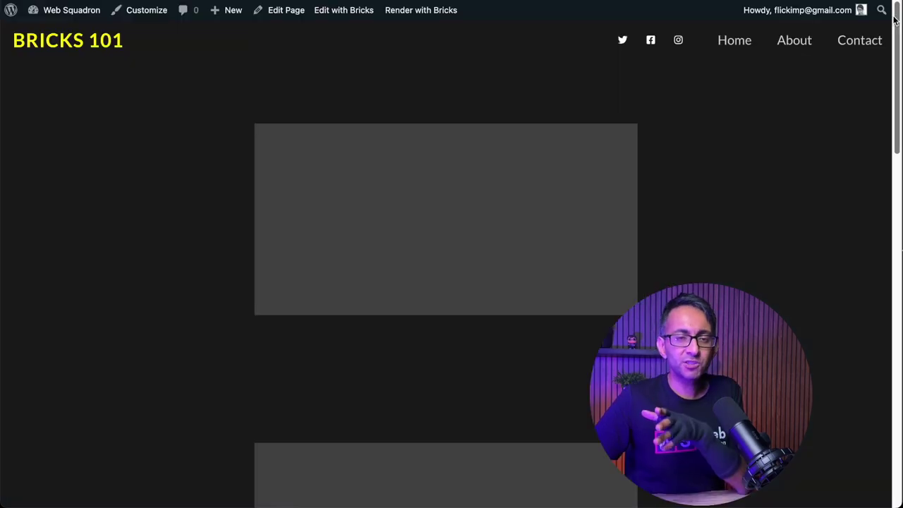
scroll(894, 26, down, 1)
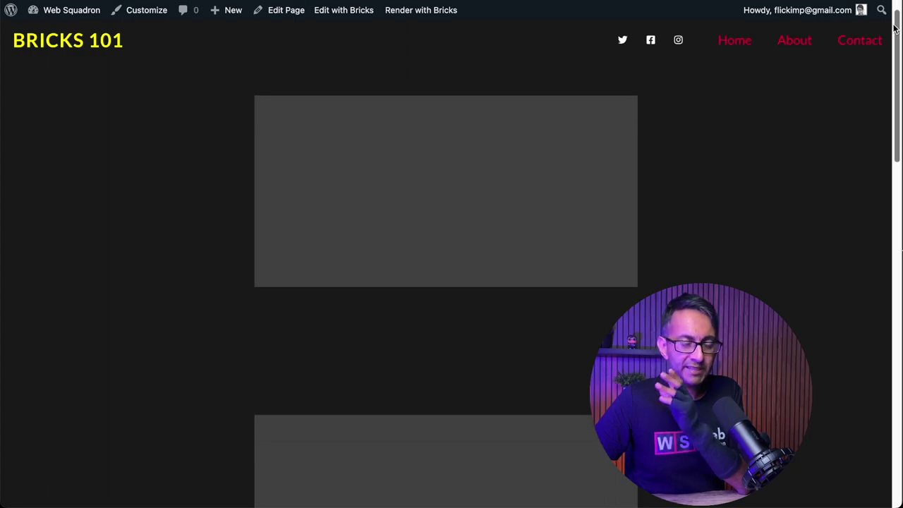
scroll(894, 23, up, 1)
scroll(896, 25, down, 1)
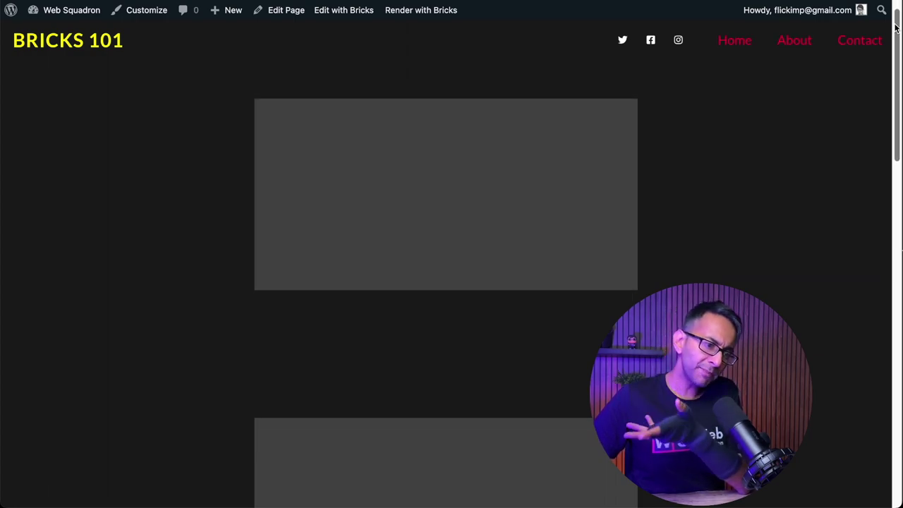
scroll(895, 27, up, 1)
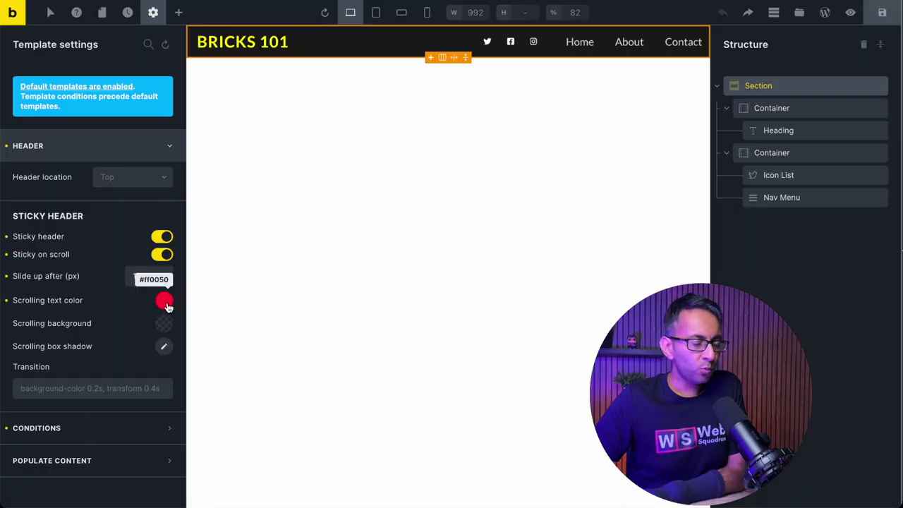
Make the scrolling text color fully transparent with alpha 0, save the template, and check the menu while scrolling the live page.
click(164, 301)
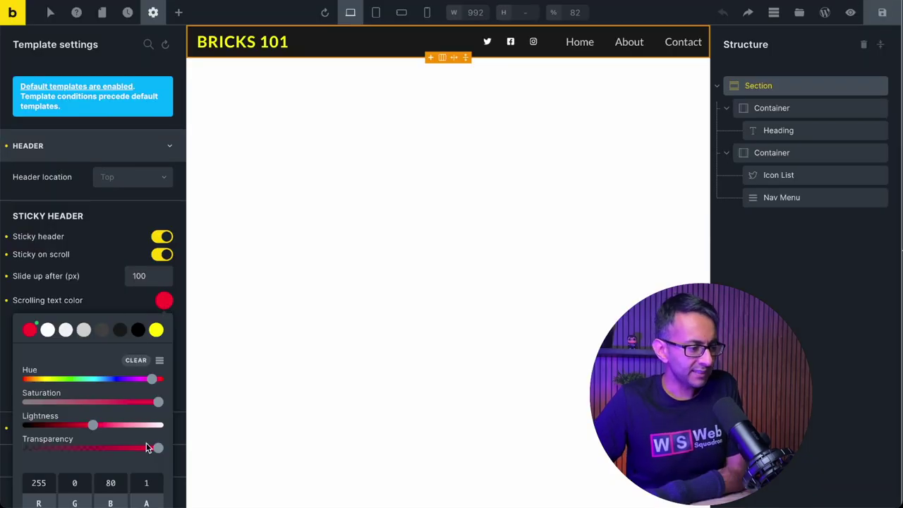
drag(155, 451, 16, 451)
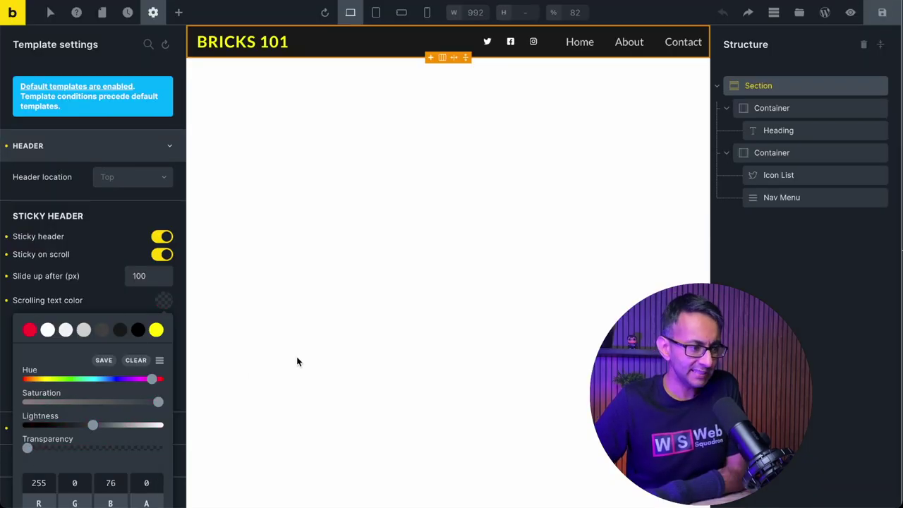
click(881, 12)
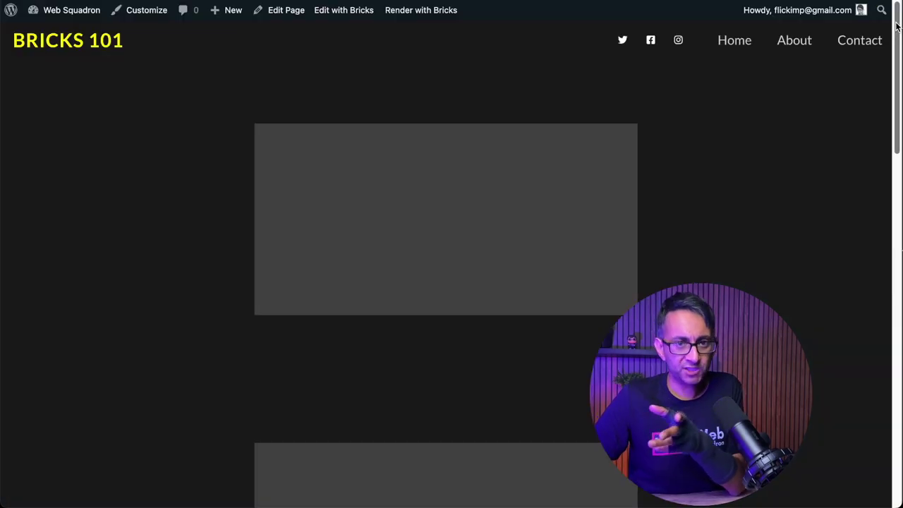
mouse_move(896, 26)
mouse_down()
mouse_move(896, 35)
mouse_move(897, 23)
mouse_up()
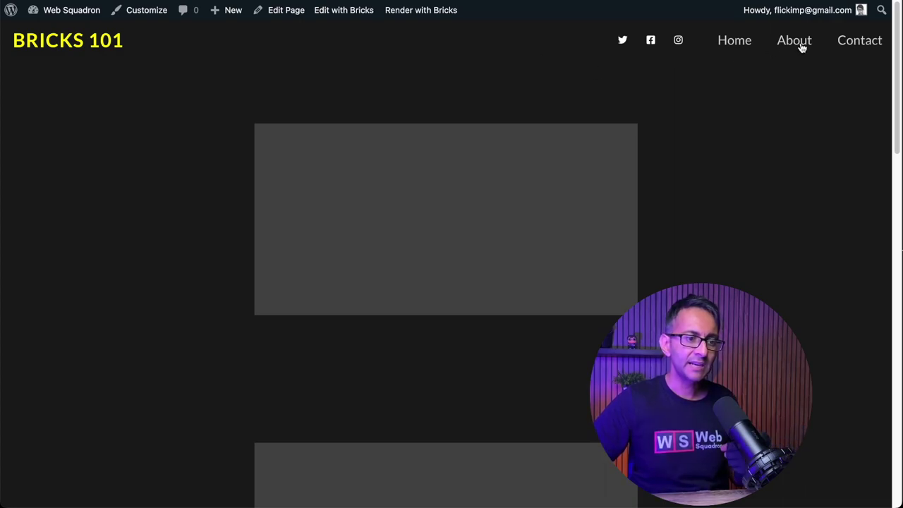
scroll(894, 27, down, 2)
scroll(894, 27, up, 2)
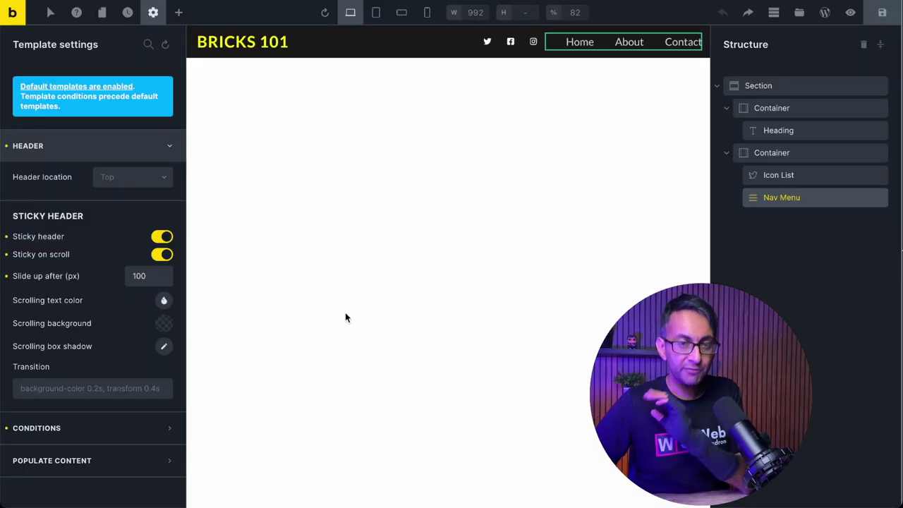
Set the scrolling background color to the first red swatch, save the template, and check the header while scrolling the live page.
click(166, 327)
click(151, 357)
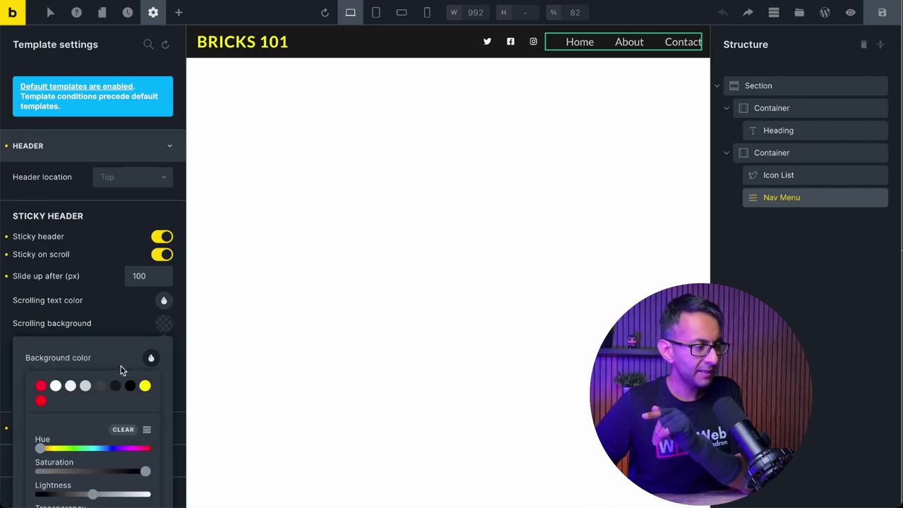
click(41, 387)
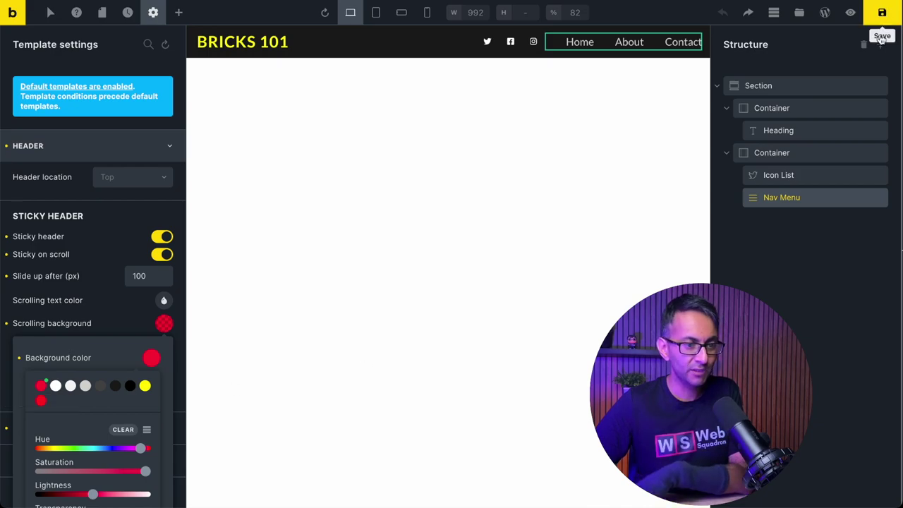
click(883, 14)
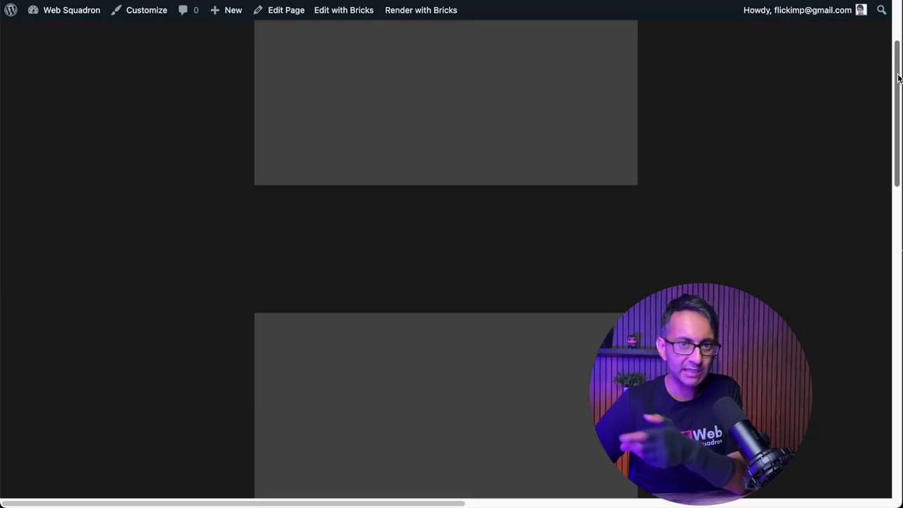
scroll(899, 77, up, 4)
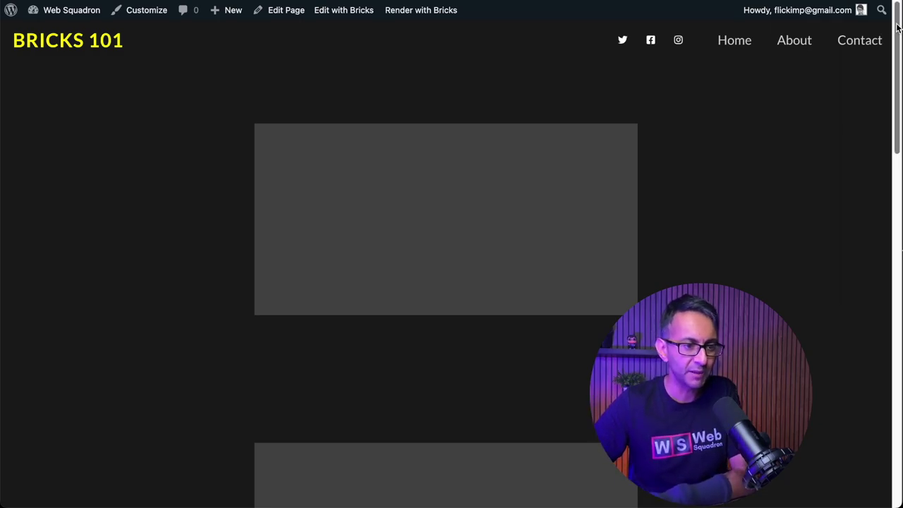
scroll(897, 28, down, 2)
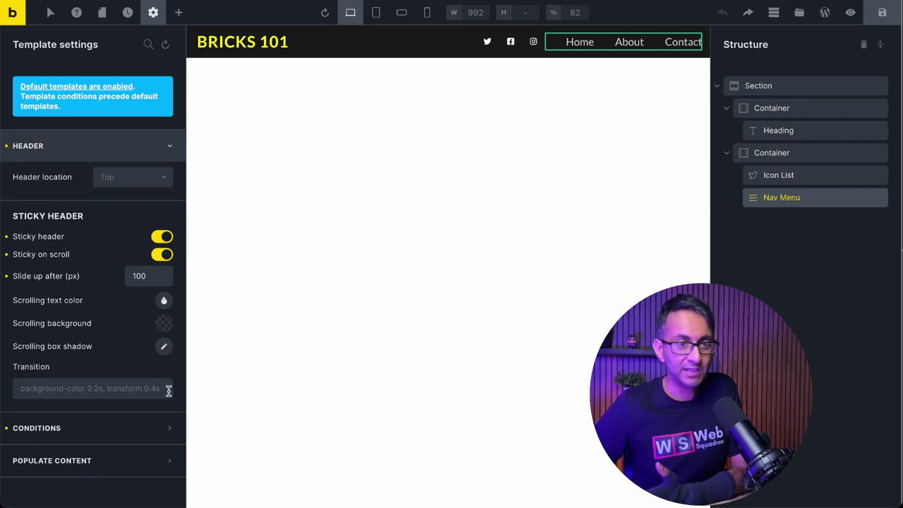
Open the sticky header's transition value for editing.
click(169, 388)
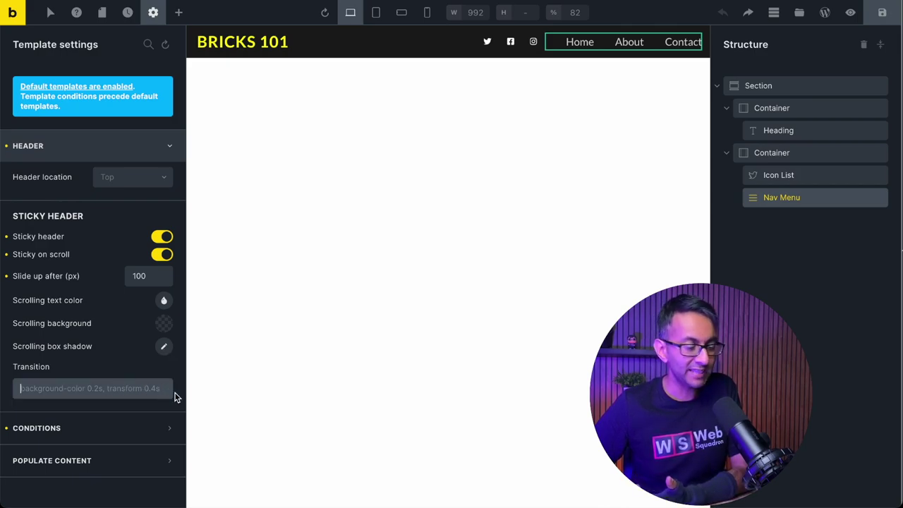